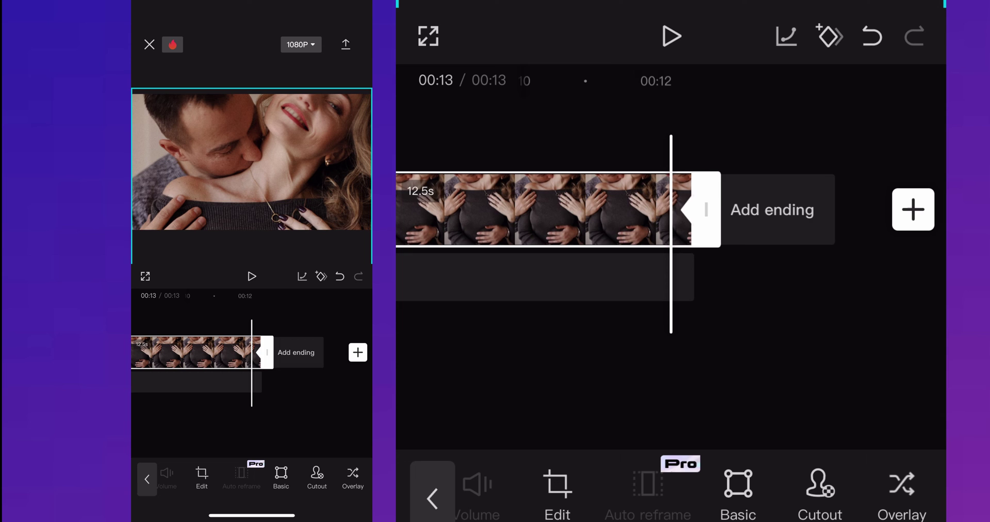
- Deselect the photo clip to return to the main tools, leaving the playhead near 00:11
{"action": "scroll", "coordinate": [567, 210], "scroll_direction": "left", "scroll_amount": 3}
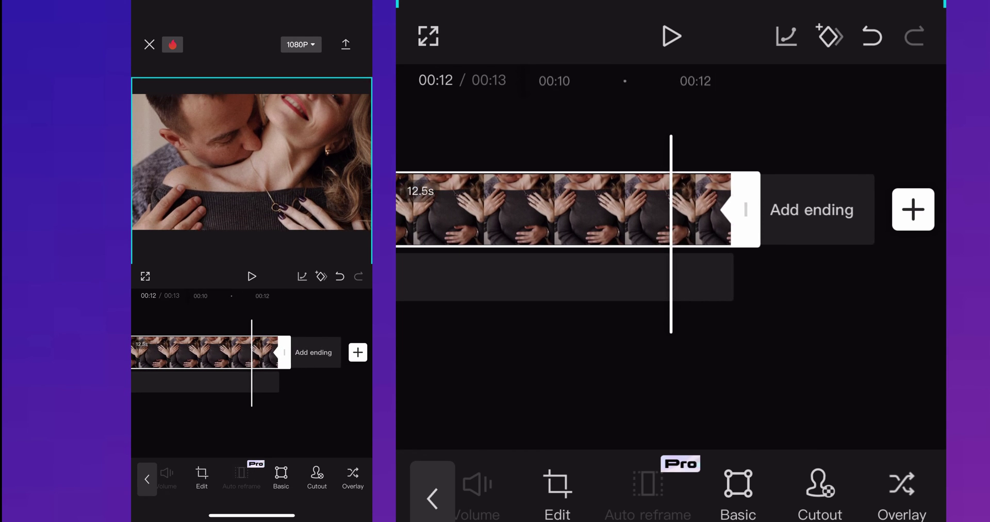
{"action": "scroll", "coordinate": [567, 210], "scroll_direction": "left", "scroll_amount": 1}
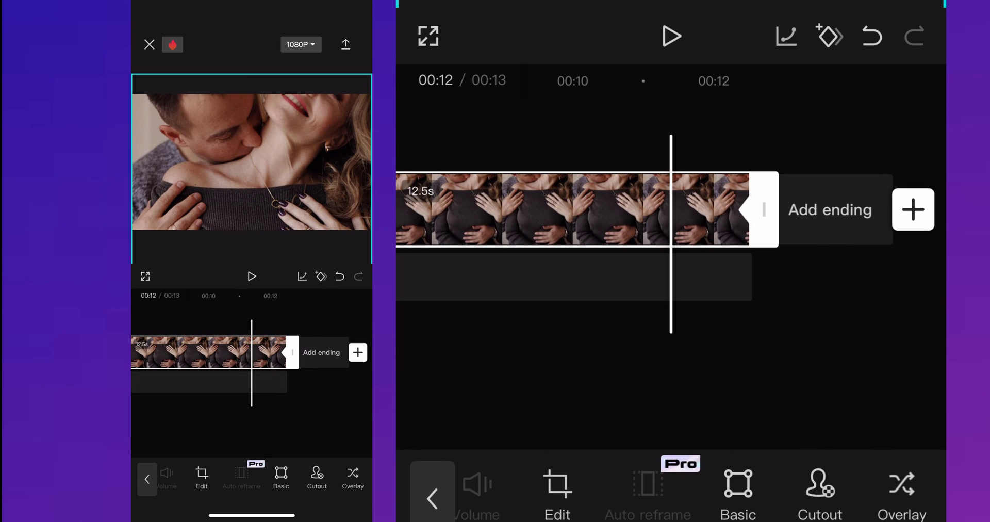
{"action": "left_click", "coordinate": [433, 497]}
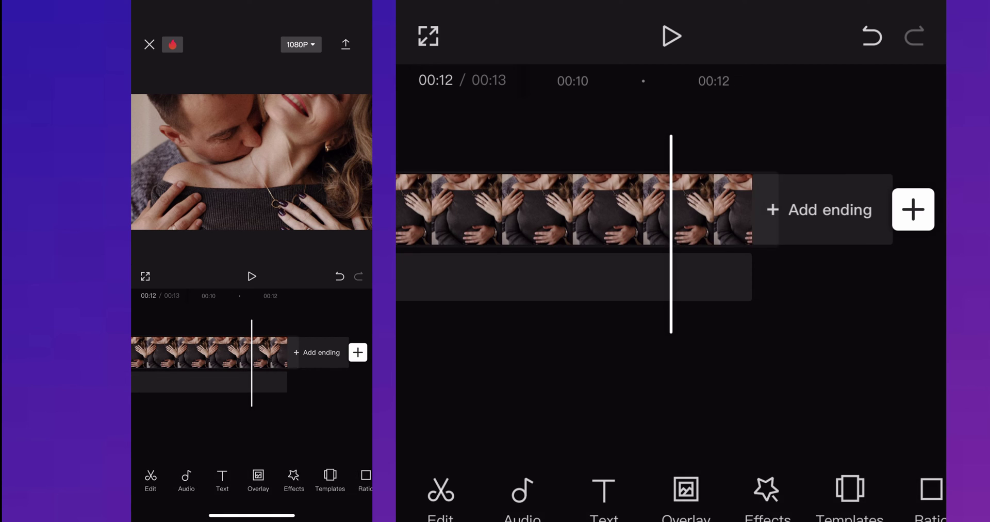
{"action": "scroll", "coordinate": [567, 210], "scroll_direction": "right", "scroll_amount": 2}
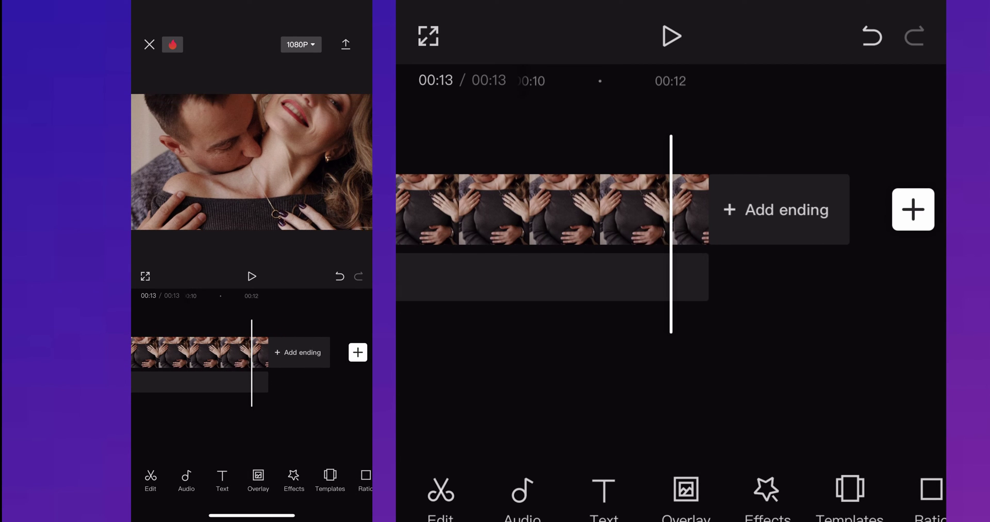
{"action": "scroll", "coordinate": [567, 209], "scroll_direction": "left", "scroll_amount": 5}
{"action": "scroll", "coordinate": [567, 210], "scroll_direction": "right", "scroll_amount": 2}
{"action": "scroll", "coordinate": [567, 210], "scroll_direction": "right", "scroll_amount": 2}
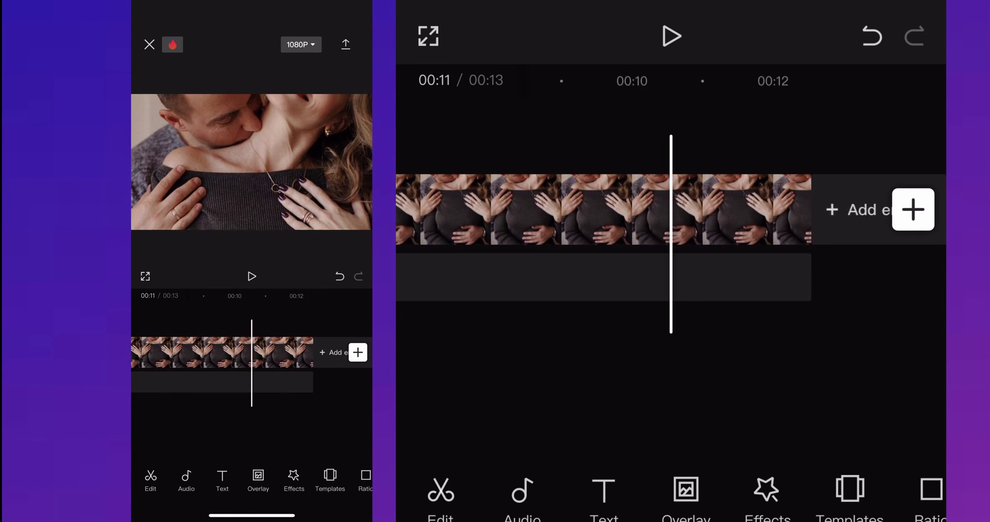